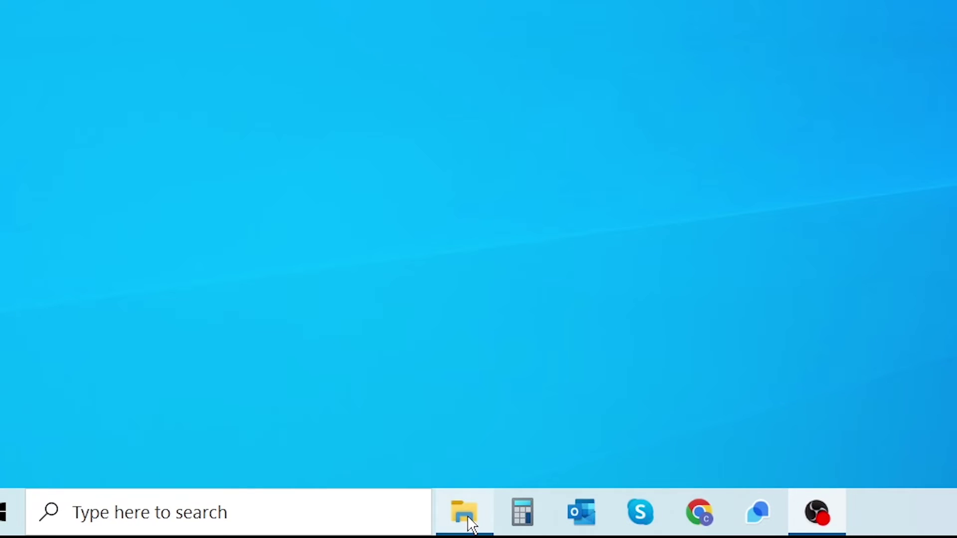
Step: Run TSS_8.0.10.exe from the USB drive and approve the User Account Control prompt
click(260, 526)
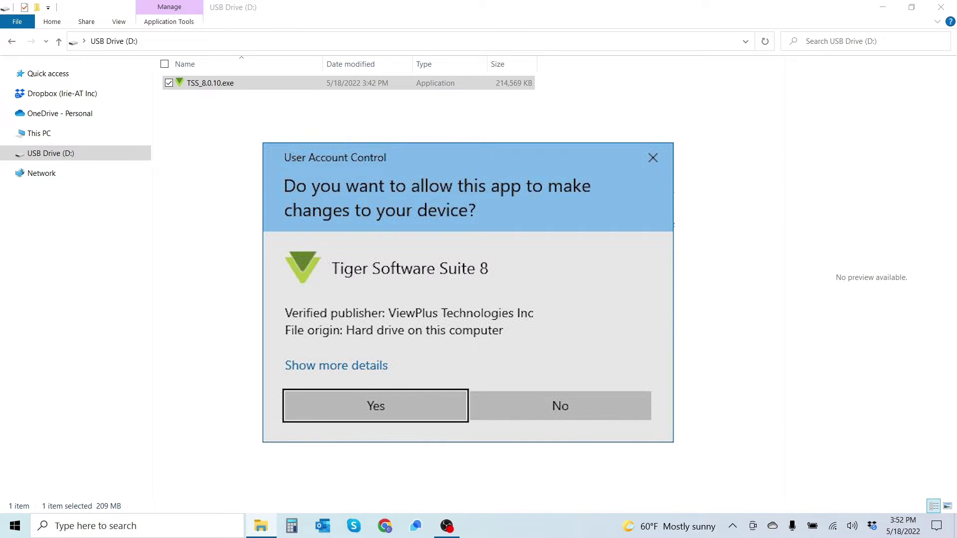
click(376, 406)
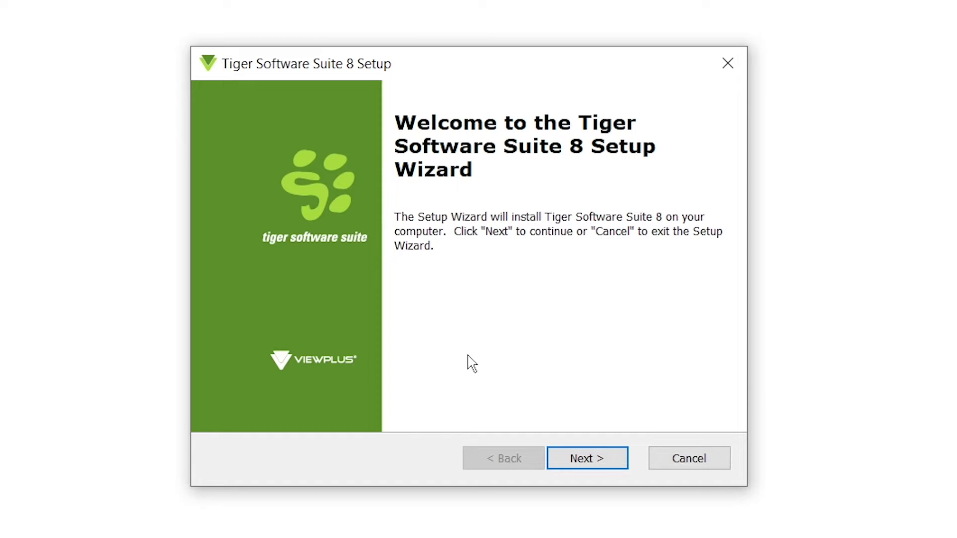
Step: Move past the welcome page and accept the Tiger Software Suite 8 license terms
click(620, 468)
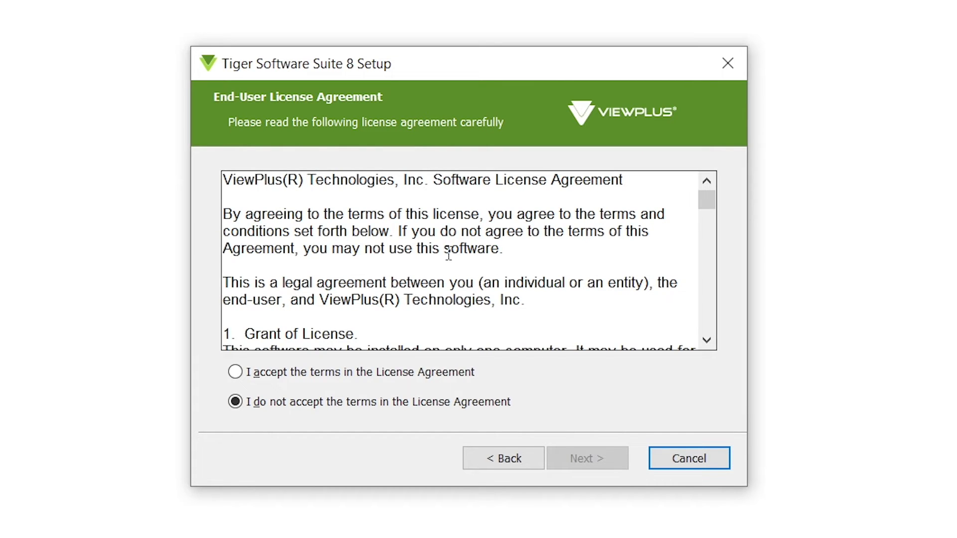
scroll(449, 255, down, 2)
scroll(444, 258, down, 2)
scroll(442, 263, down, 2)
scroll(432, 271, down, 2)
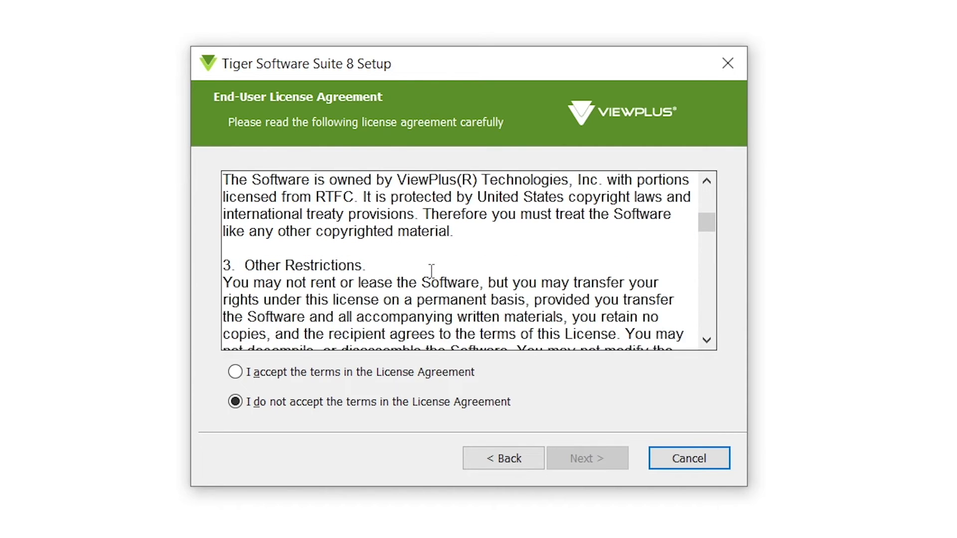
scroll(431, 271, down, 2)
scroll(427, 273, down, 2)
scroll(423, 275, down, 2)
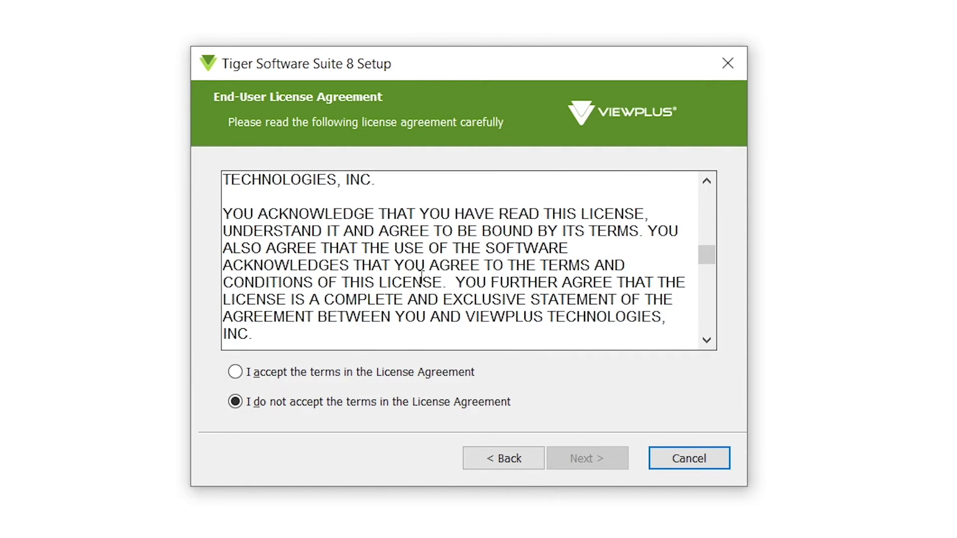
scroll(422, 276, down, 2)
scroll(421, 277, down, 3)
scroll(422, 278, down, 2)
scroll(421, 278, down, 3)
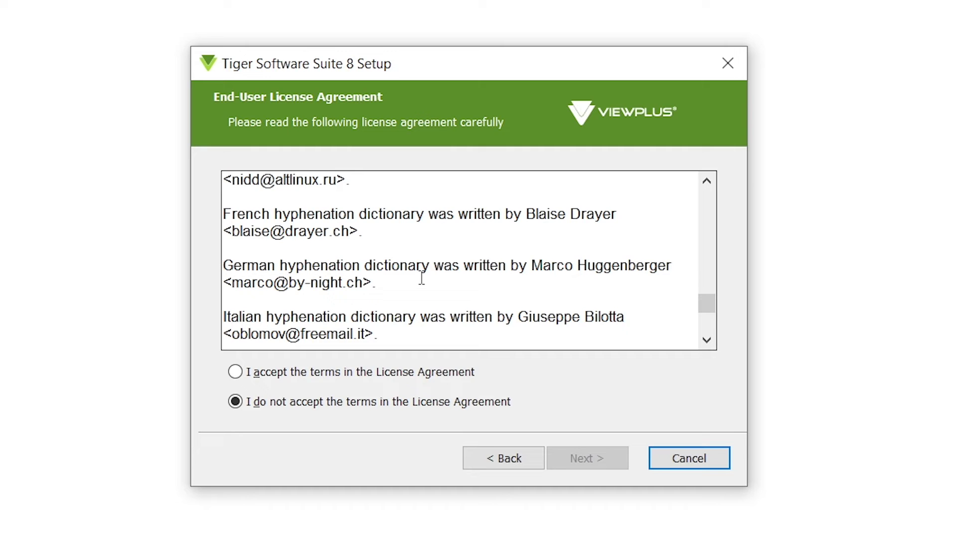
scroll(422, 278, down, 2)
scroll(421, 279, down, 4)
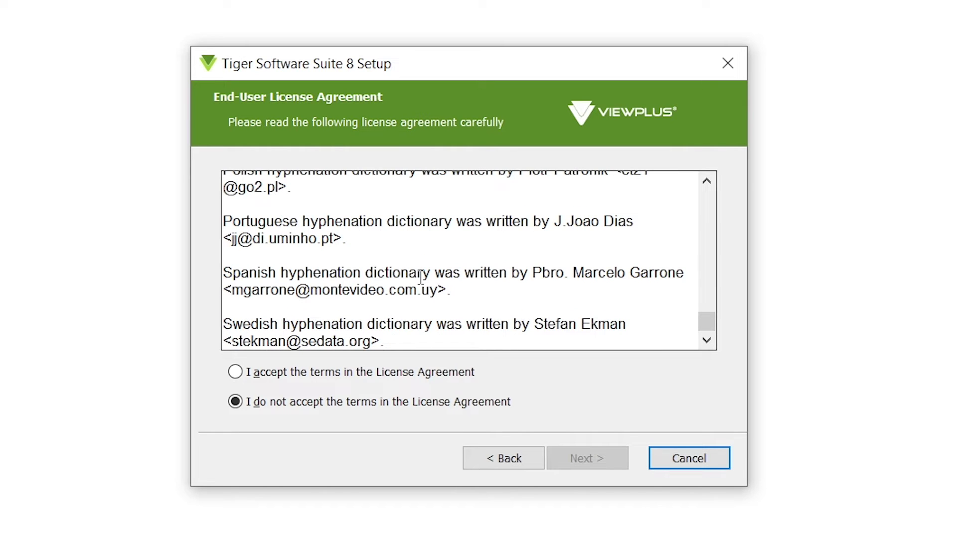
click(235, 373)
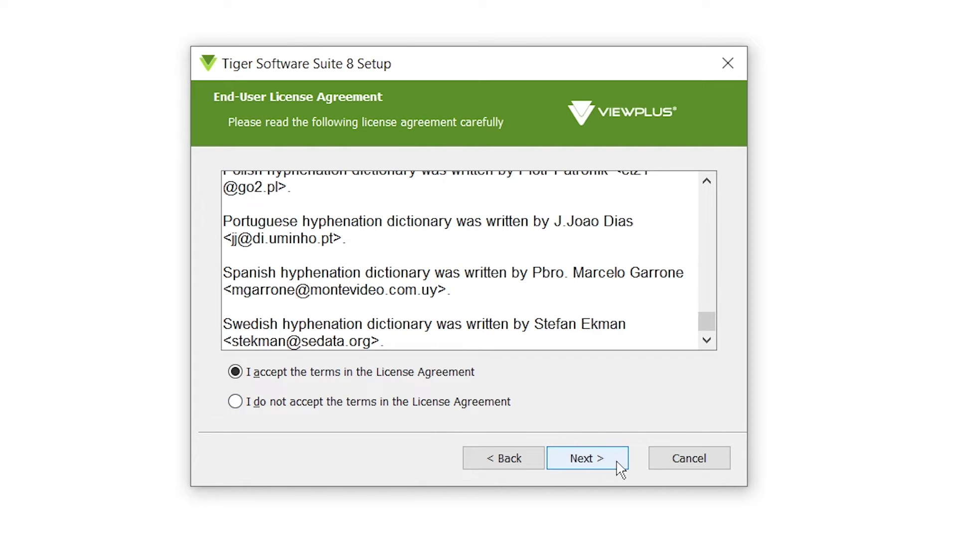
Step: Install Tiger Software Suite 8 with Activate checked and the MathType demo unchecked
click(587, 458)
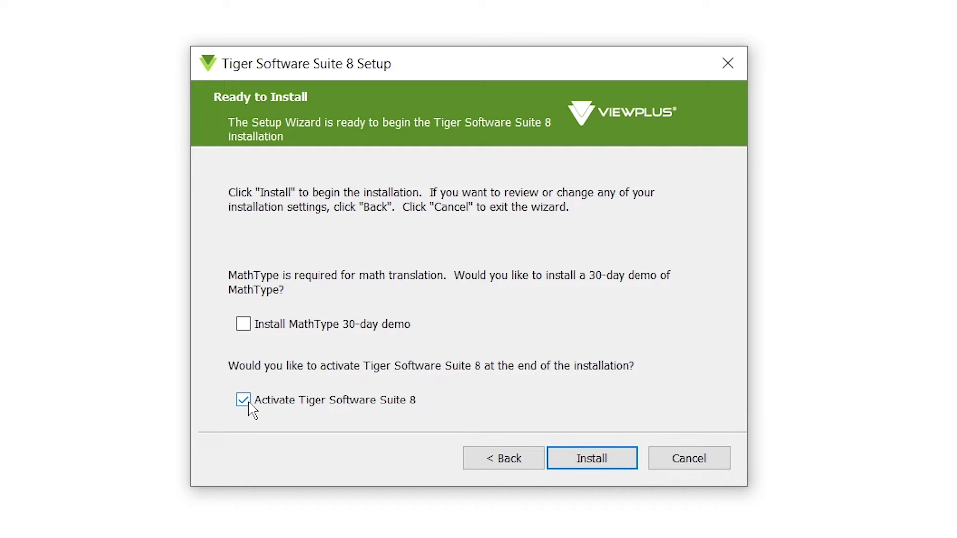
click(617, 463)
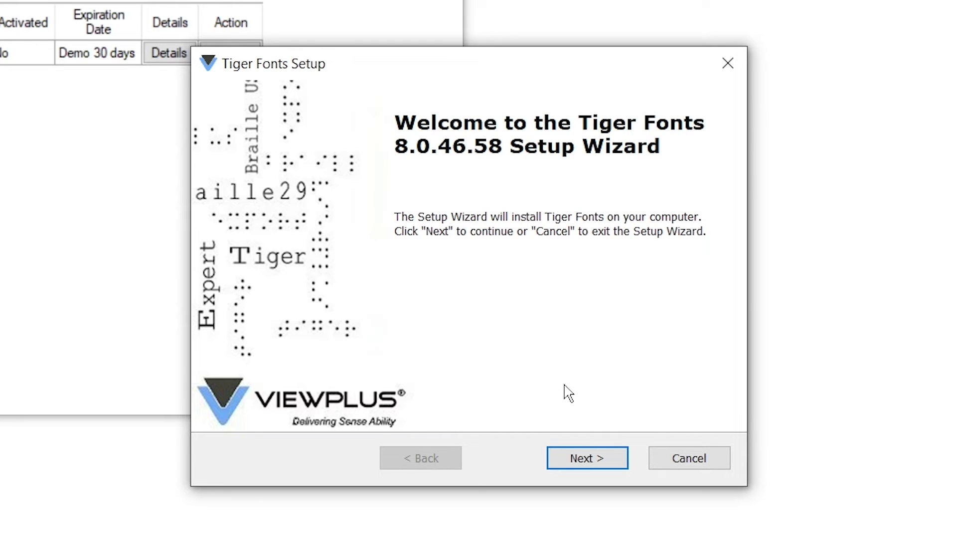
Step: Continue past the Tiger Fonts welcome page to the Select Braille Fonts custom setup list
click(609, 465)
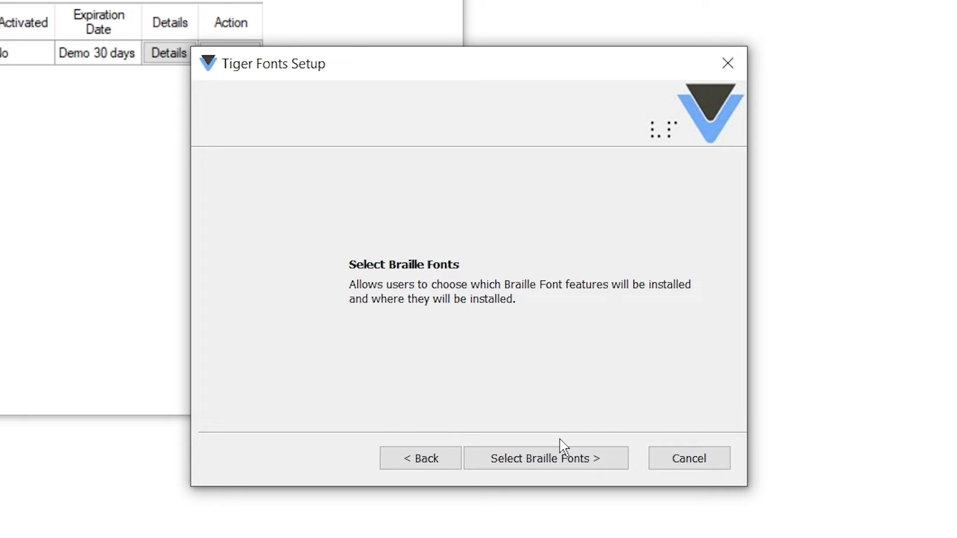
click(594, 458)
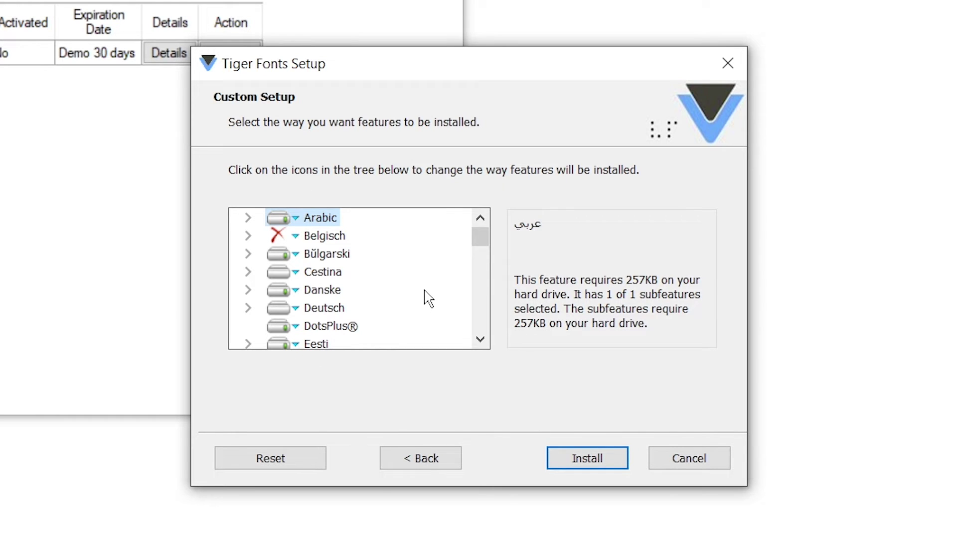
scroll(429, 297, down, 3)
scroll(429, 298, down, 3)
scroll(429, 298, down, 3)
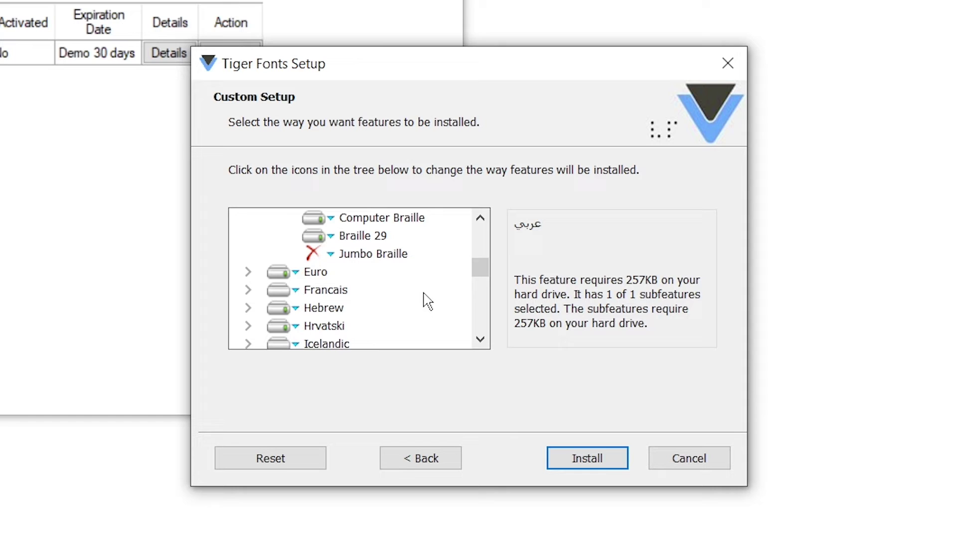
scroll(428, 299, down, 5)
scroll(430, 303, down, 5)
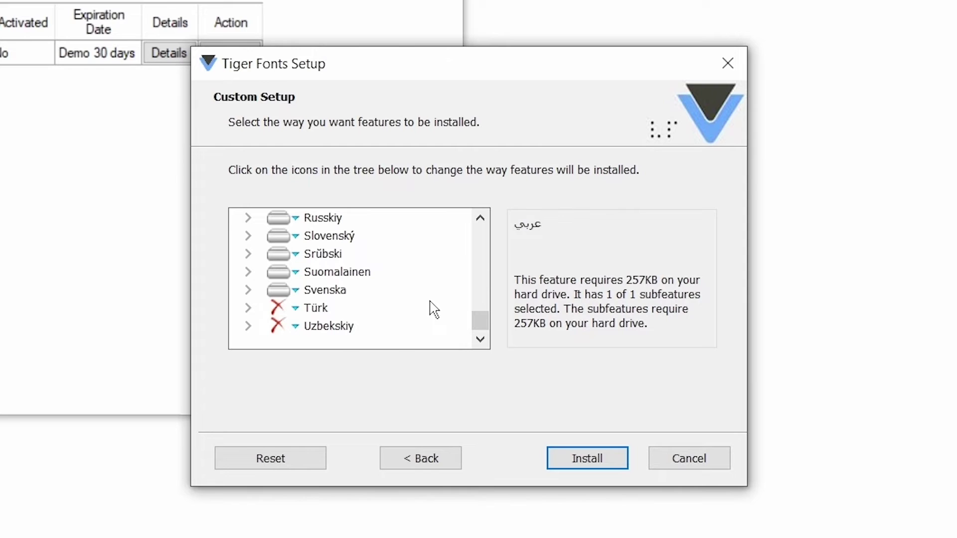
Step: Install the selected braille fonts and finish the Tiger Fonts 8.0.46.58 wizard
click(587, 459)
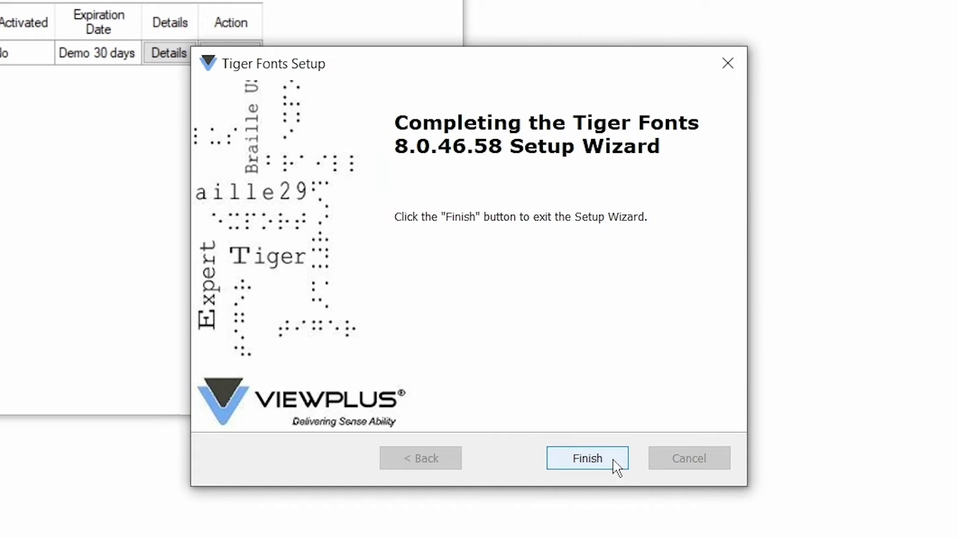
click(617, 465)
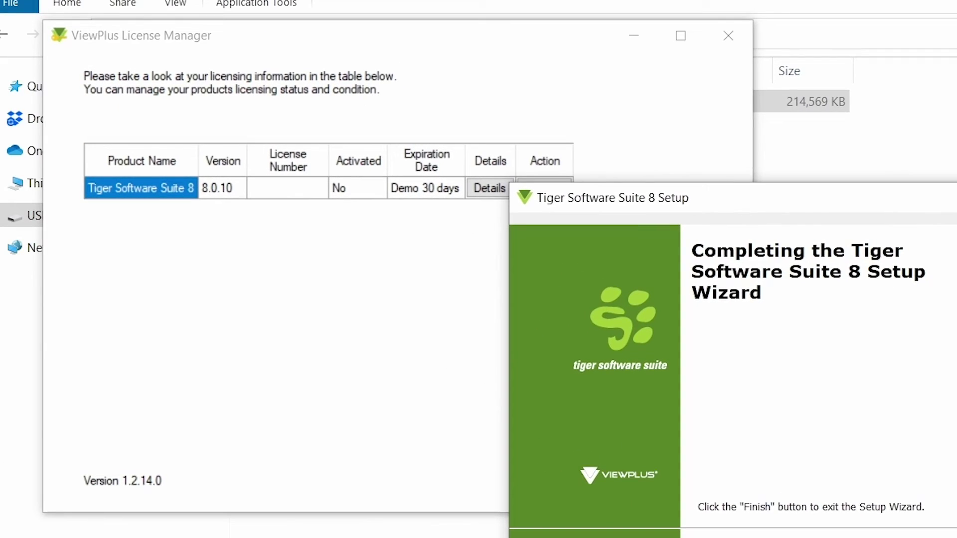
Step: Finish the suite setup and view Tiger Software Suite 8's Demo 30-day registration details
click(587, 459)
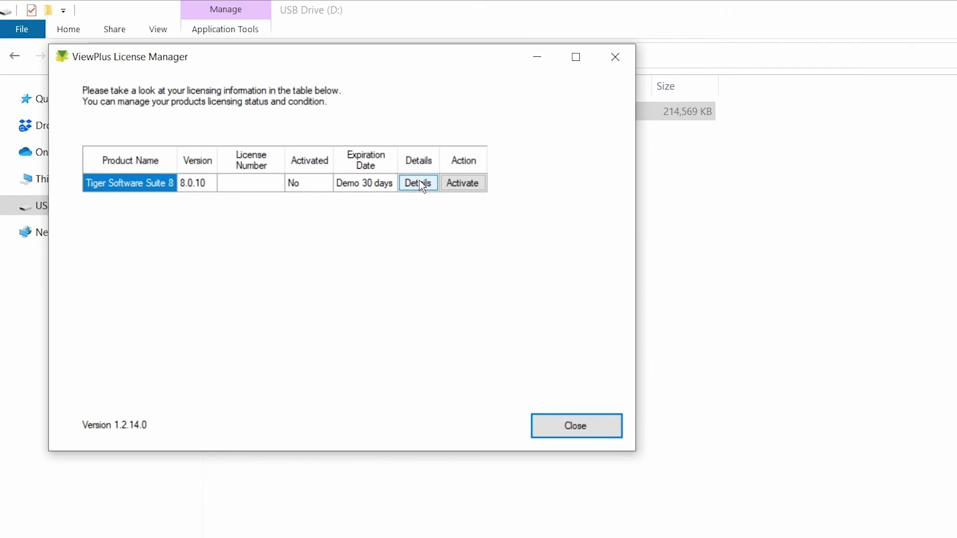
click(490, 193)
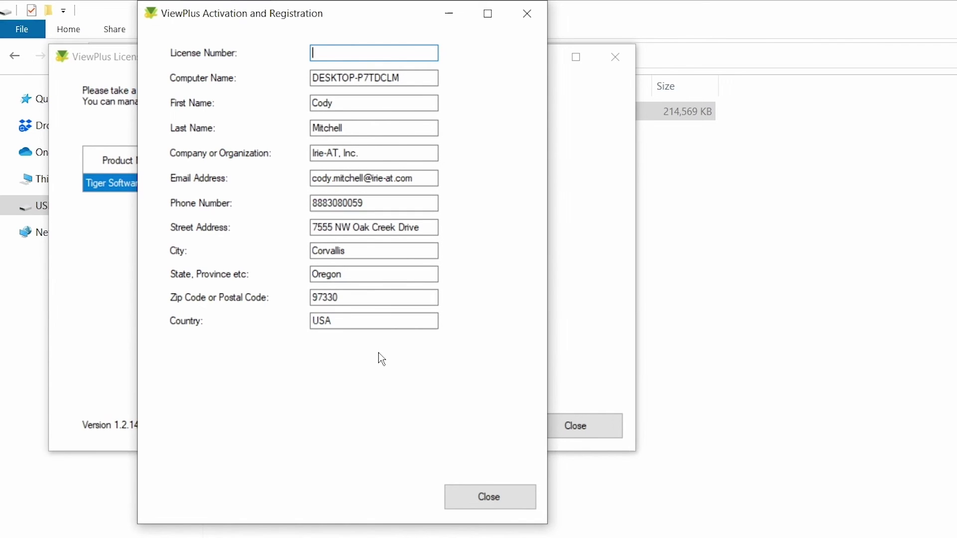
click(488, 496)
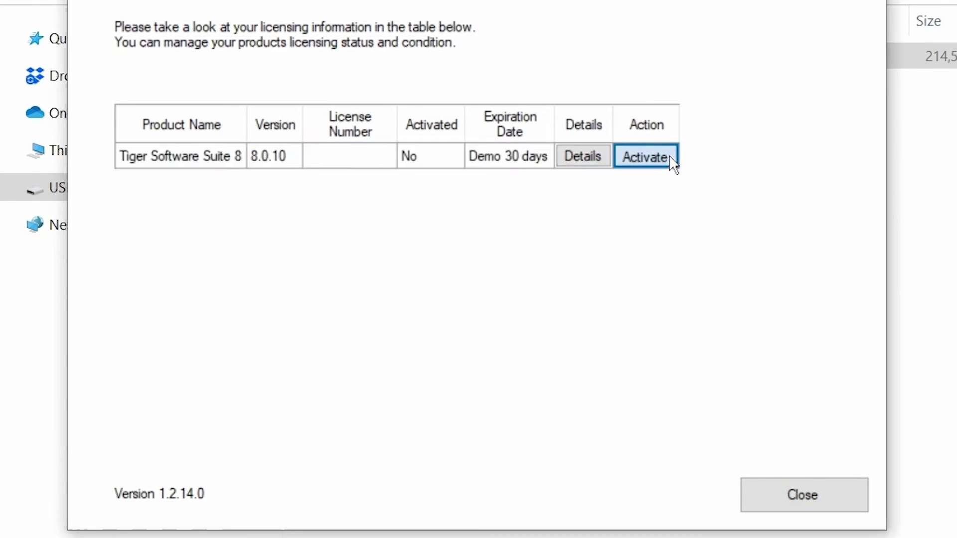
Step: Open the Activate dialog from the Tiger Software Suite 8 row's Action column
click(488, 184)
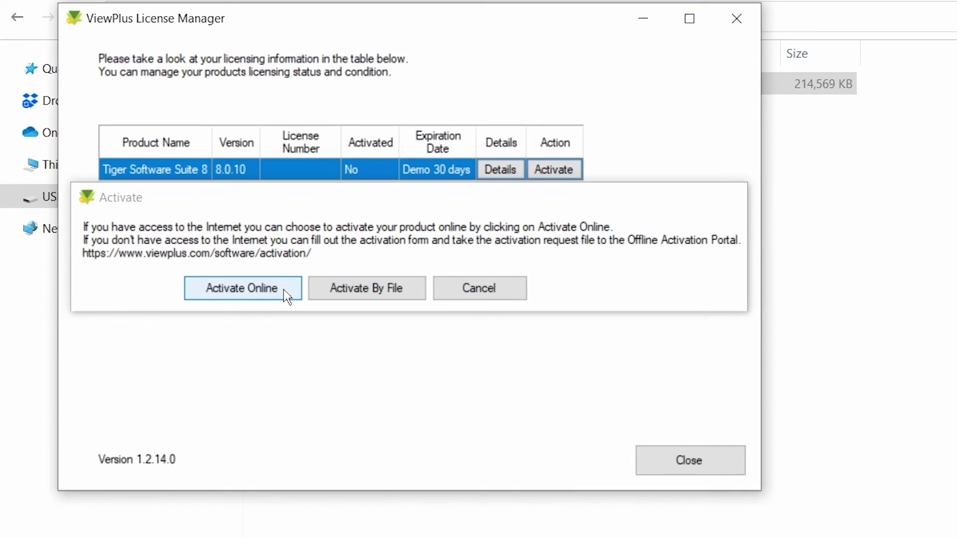
Step: Choose online activation, enter the license number and tick the 'I understand' consent box
click(329, 297)
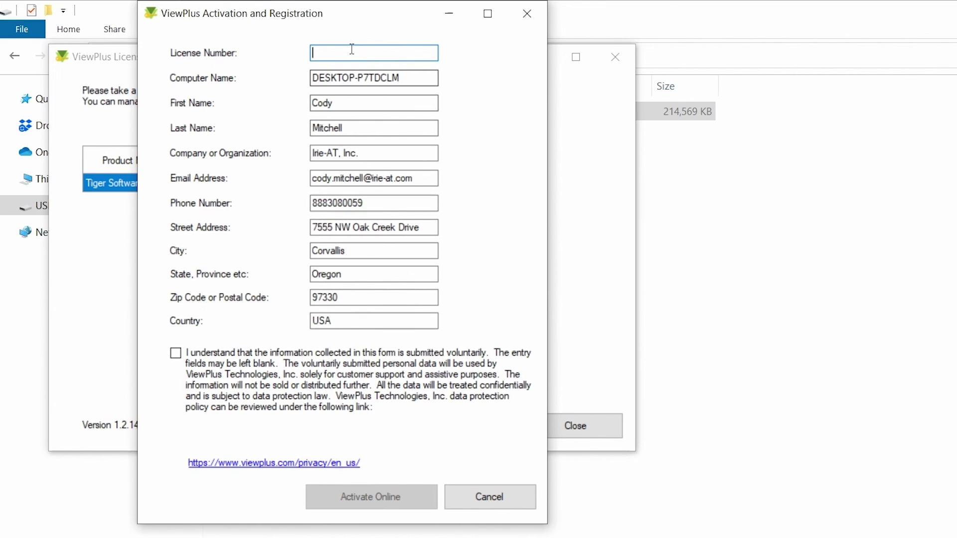
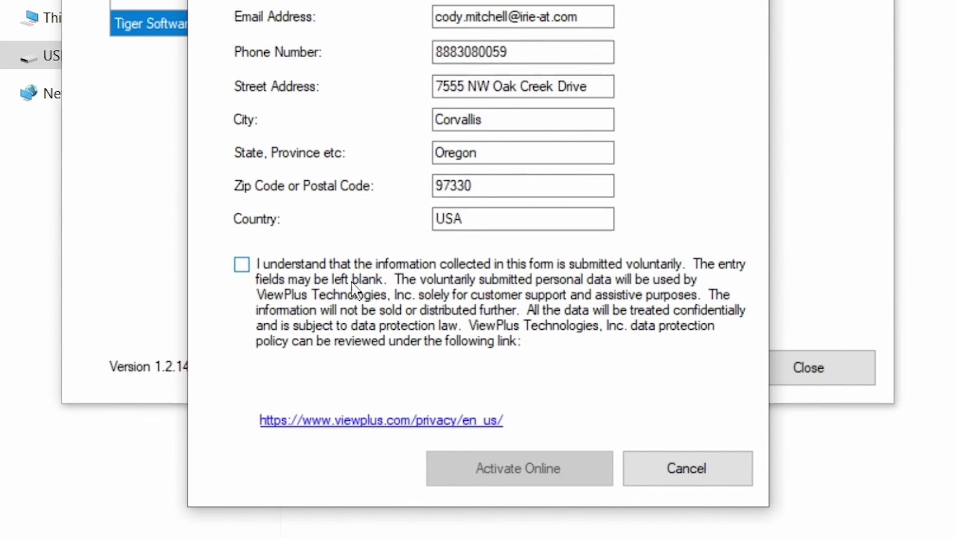
click(242, 265)
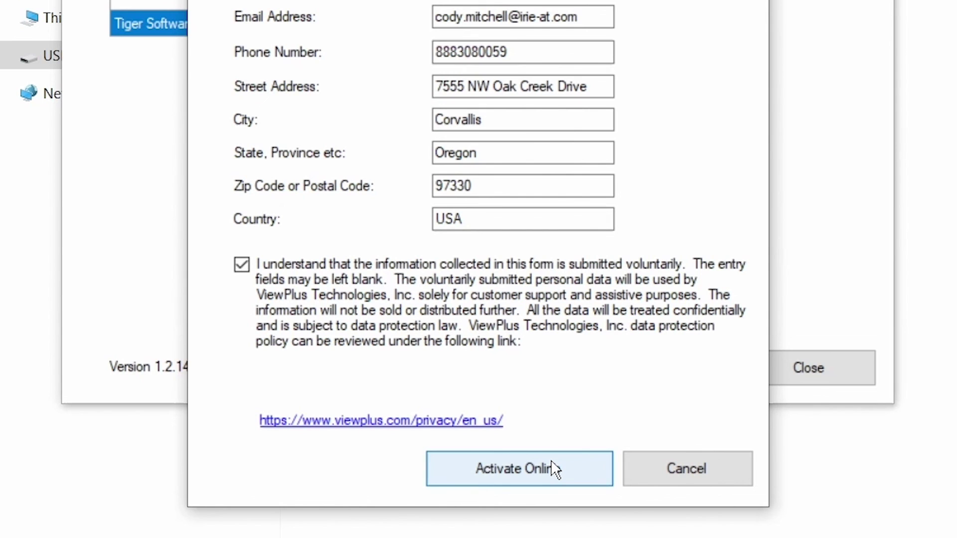
Step: Submit online activation and acknowledge the 'has been activated' confirmation
click(576, 479)
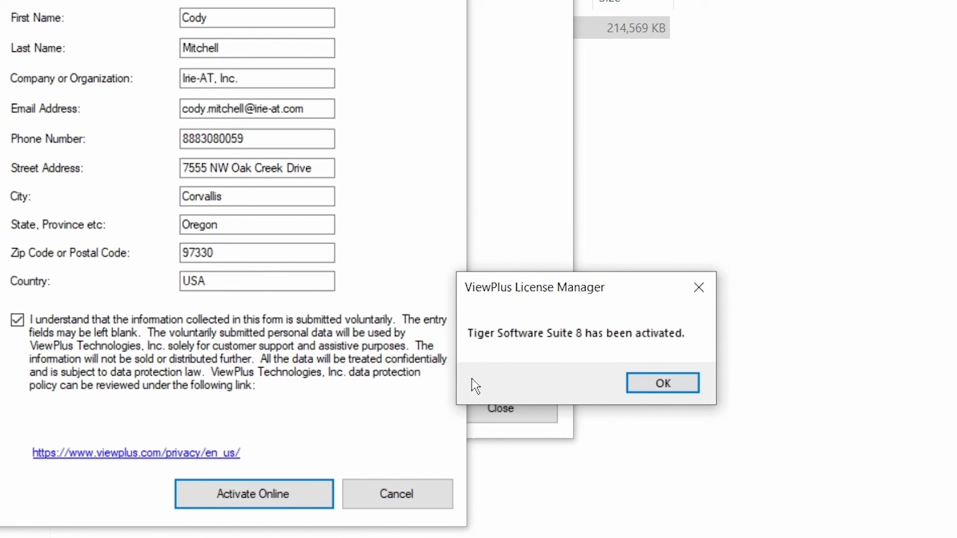
click(642, 388)
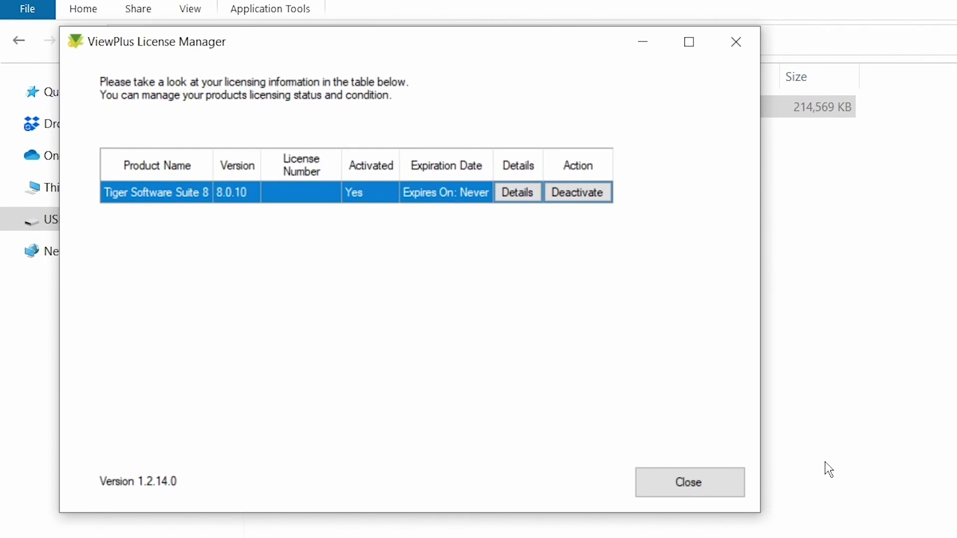